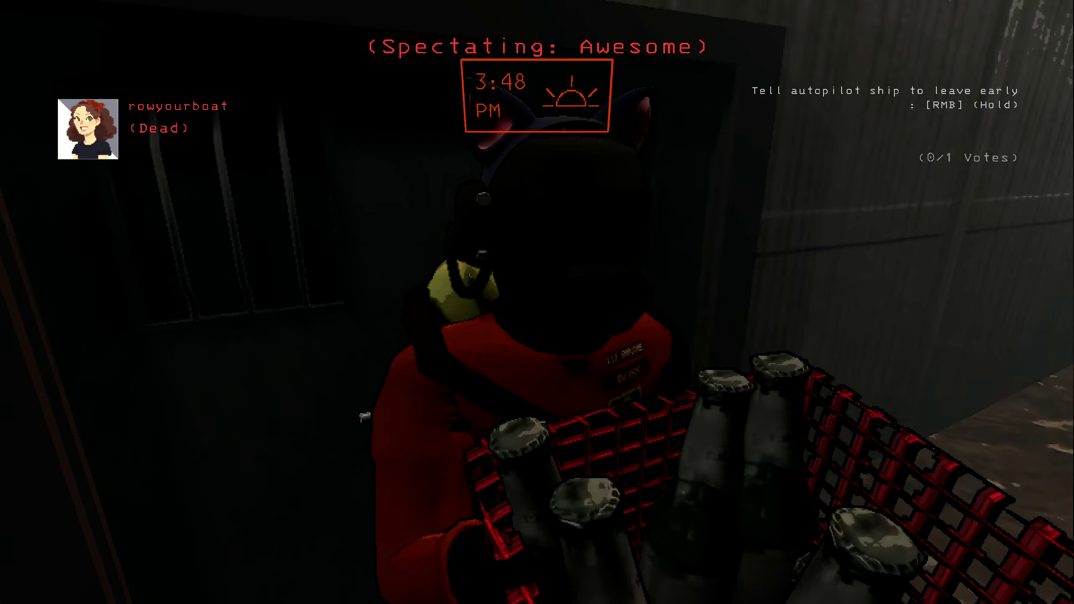
left_click(537, 302)
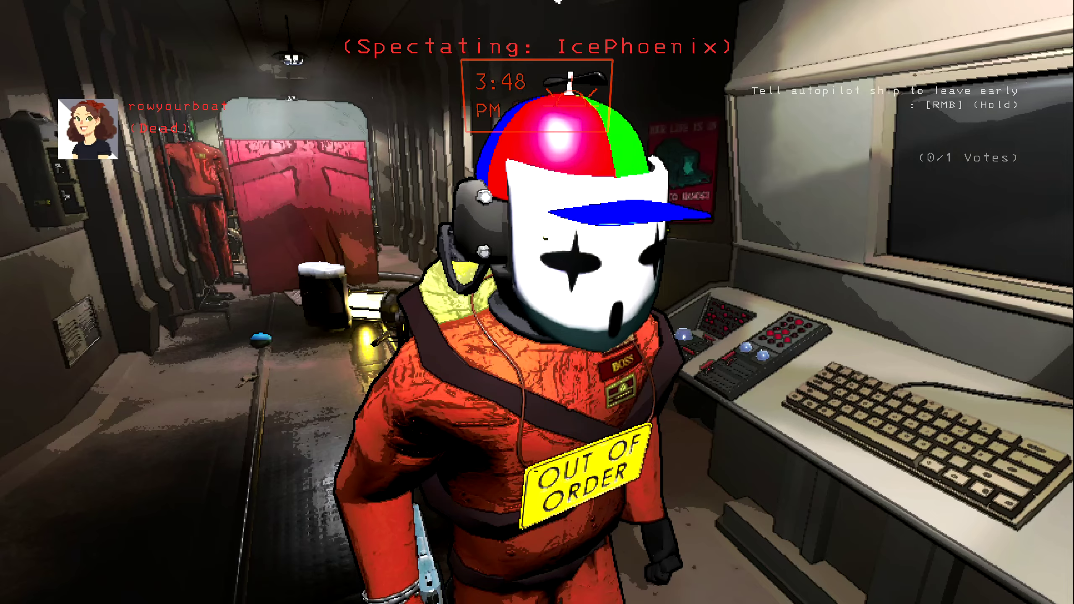
left_click(536, 302)
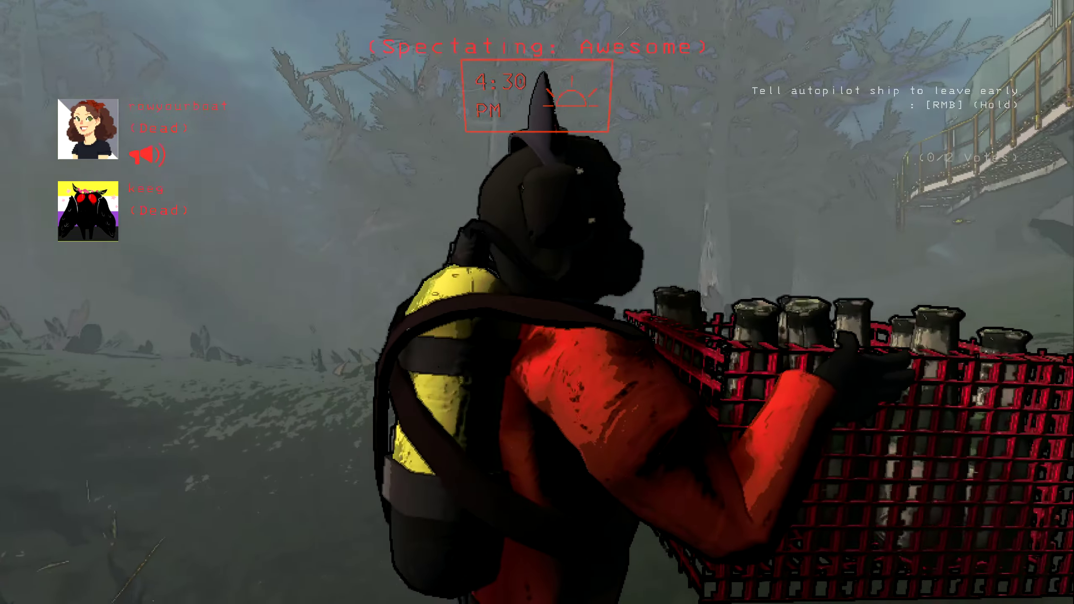
left_click(538, 303)
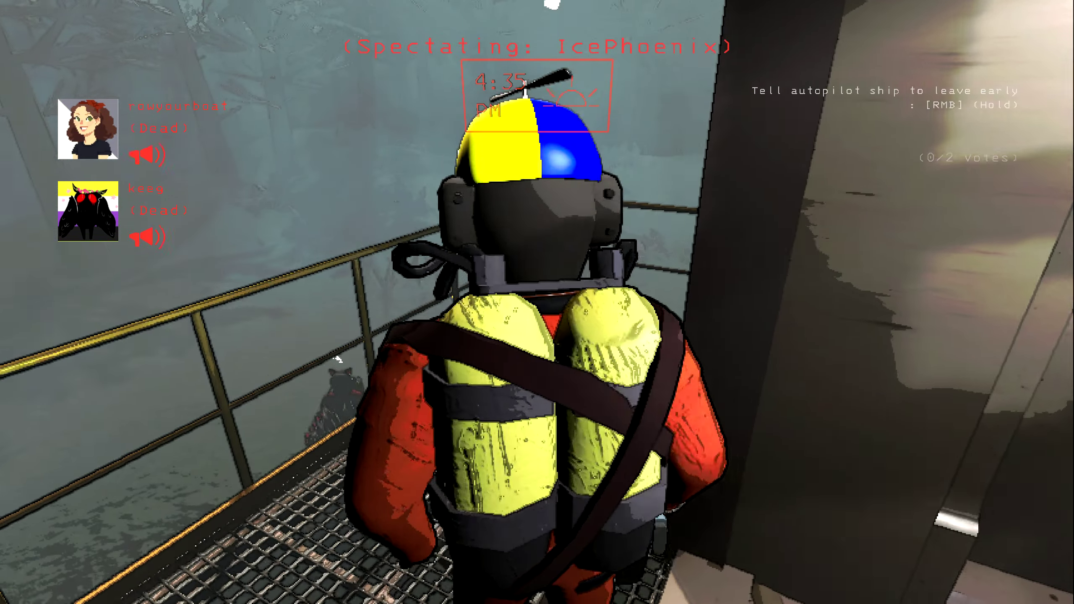